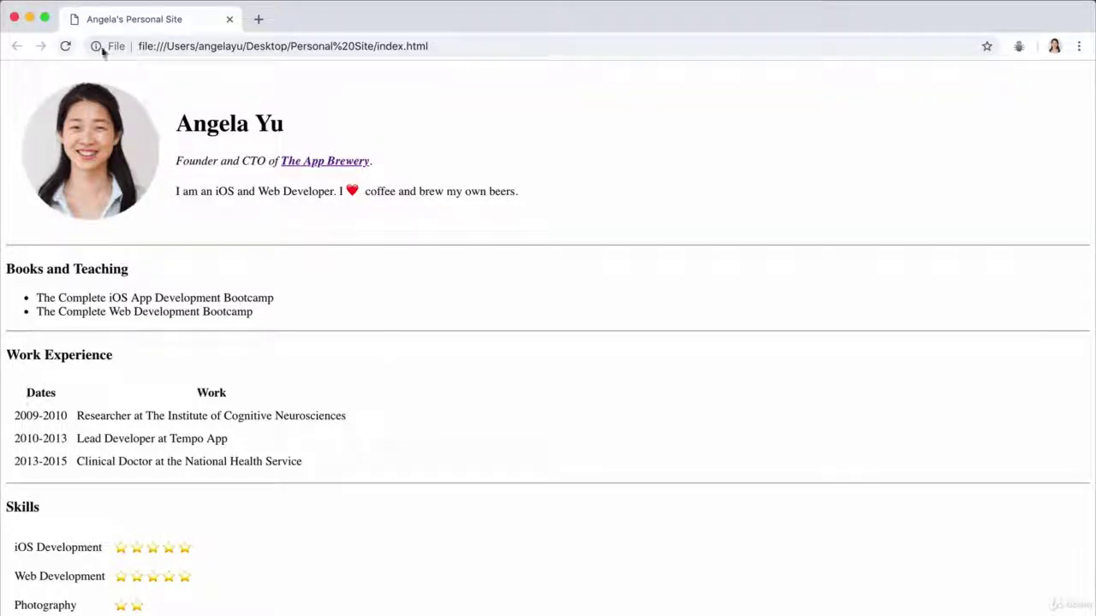
pyautogui.moveTo(138, 46); pyautogui.dragTo(283, 50)
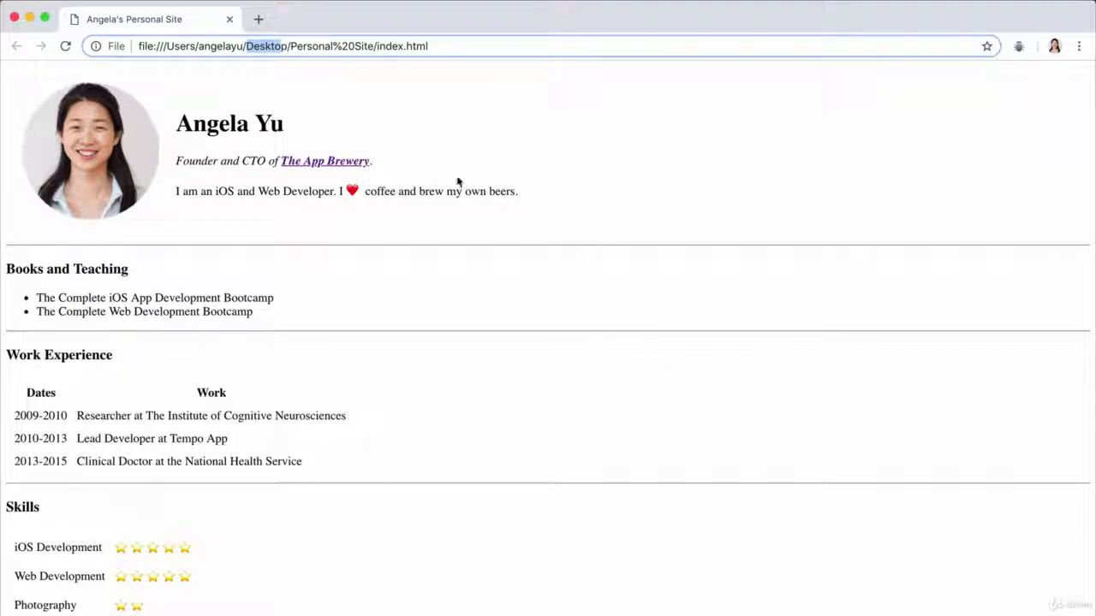
pyautogui.click(534, 347)
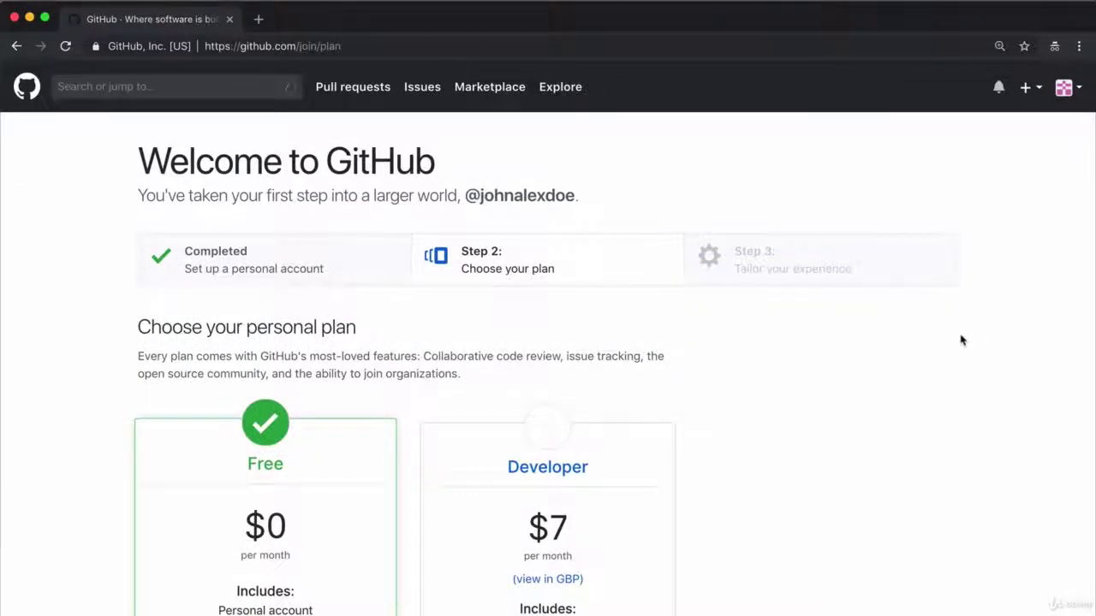
# Continue the GitHub sign-up with the Free plan and skip the questions for tailoring the experience
pyautogui.scroll(-2, 930, 360)
pyautogui.scroll(-3, 930, 359)
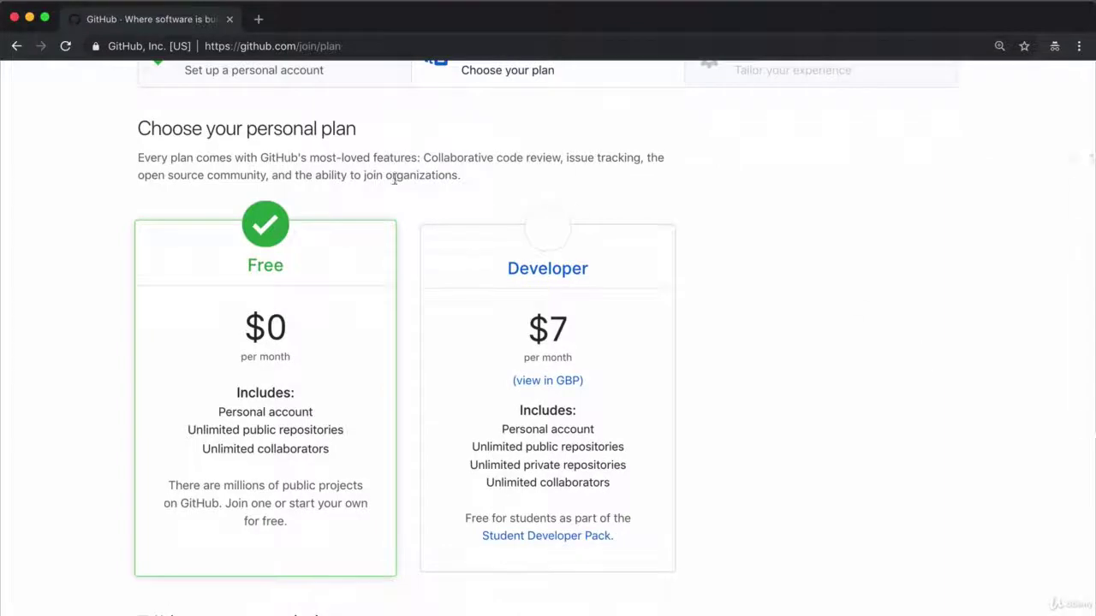
pyautogui.scroll(-2, 200, 389)
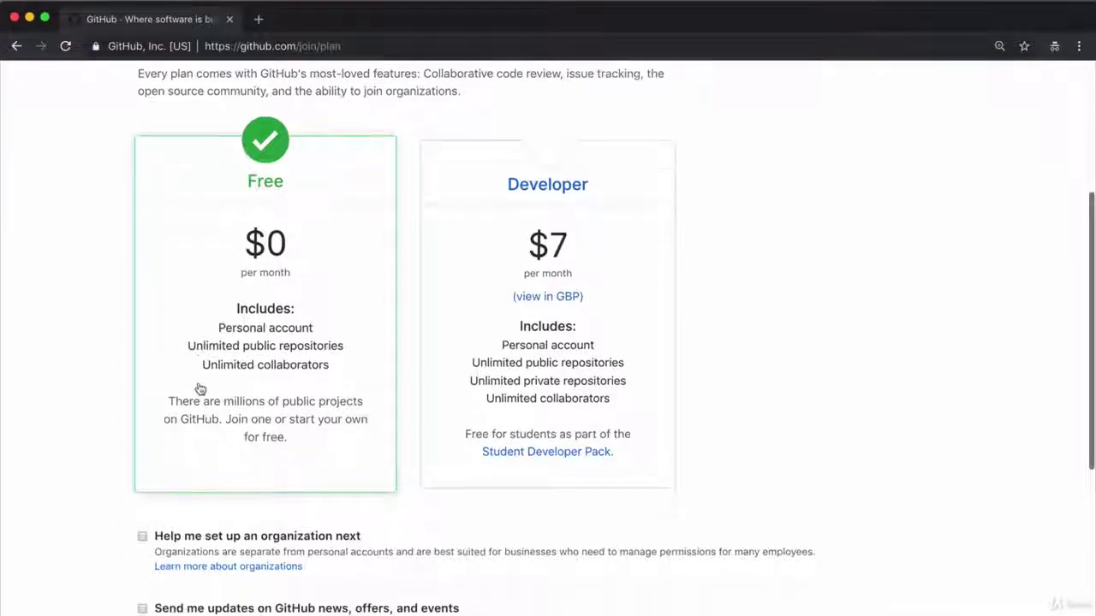
pyautogui.scroll(-1, 199, 390)
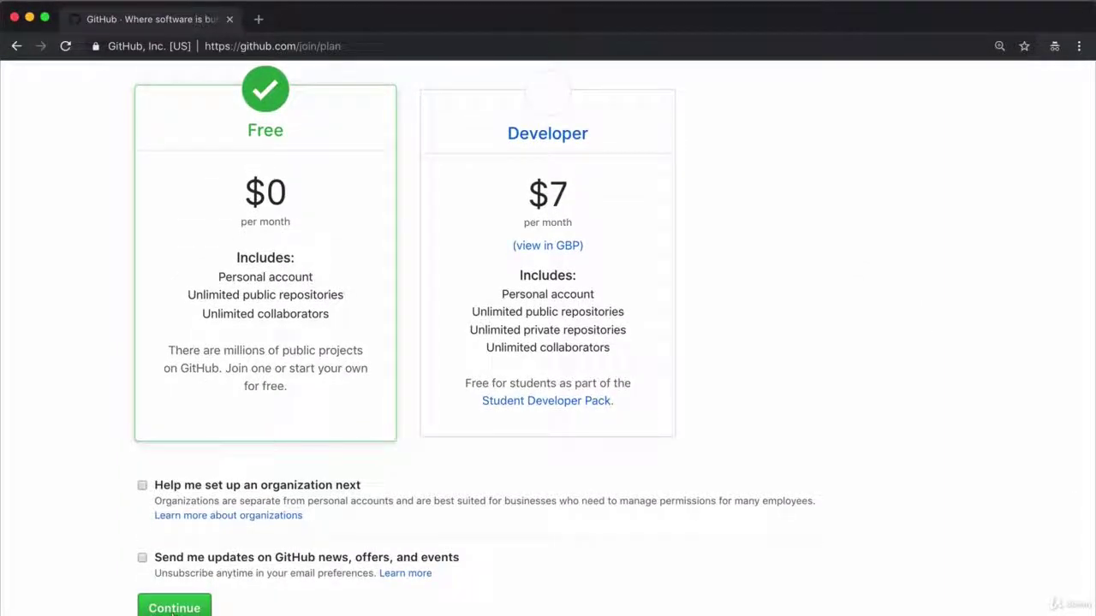
pyautogui.click(174, 607)
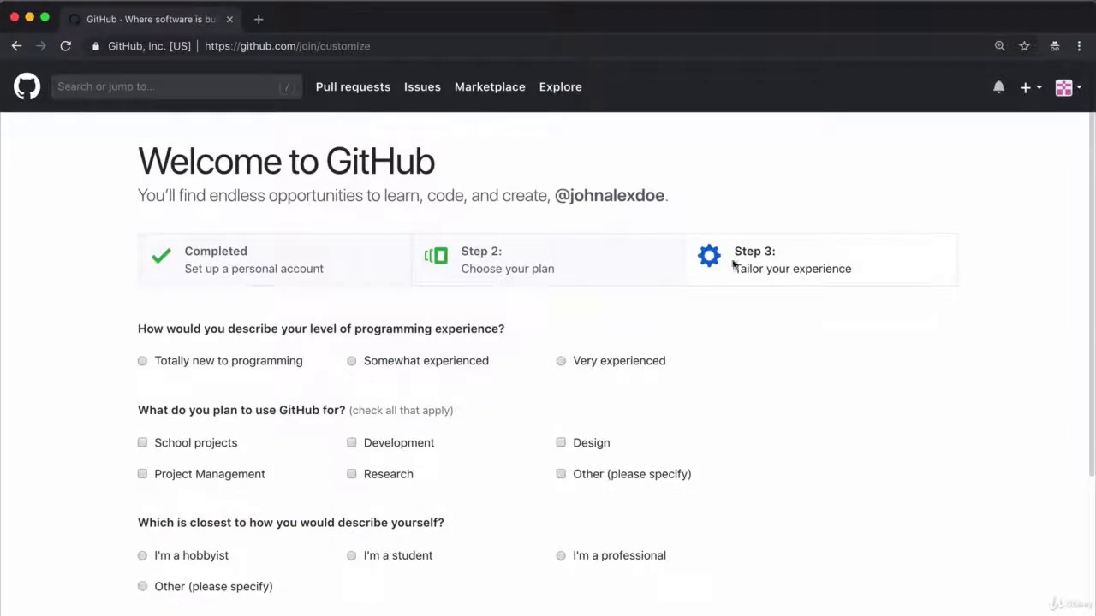
pyautogui.scroll(-5, 608, 438)
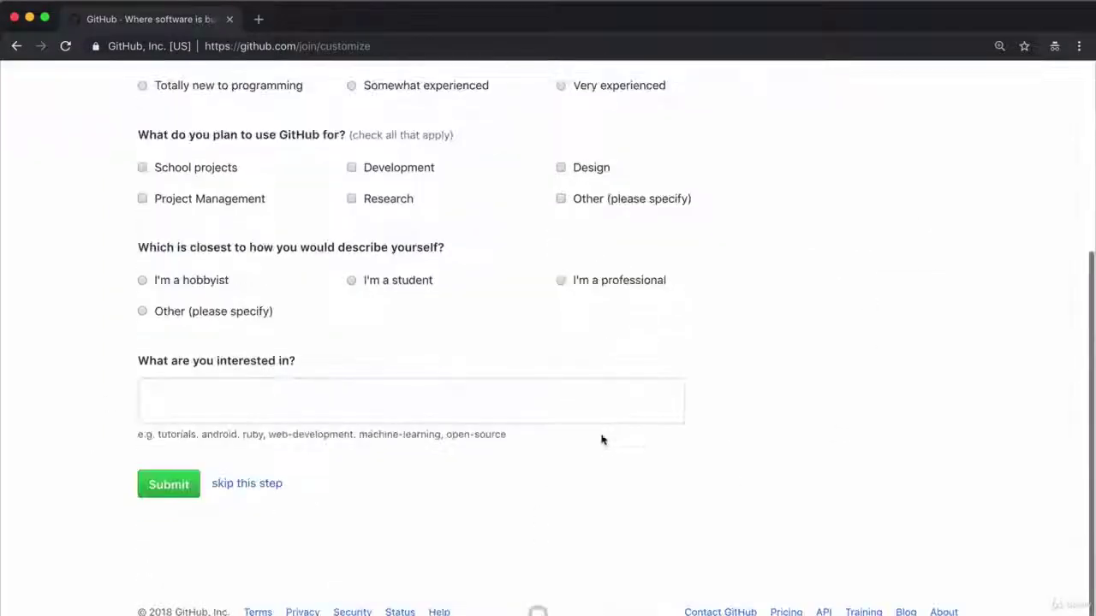
pyautogui.click(247, 486)
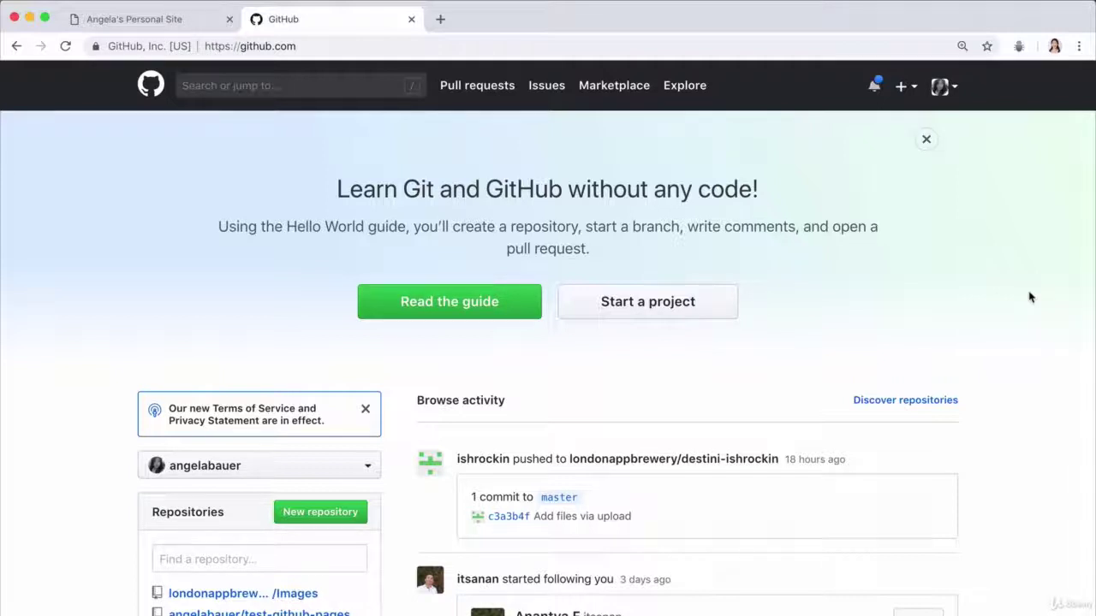
# Create a new public repository named cv, initialized with a README
pyautogui.click(903, 89)
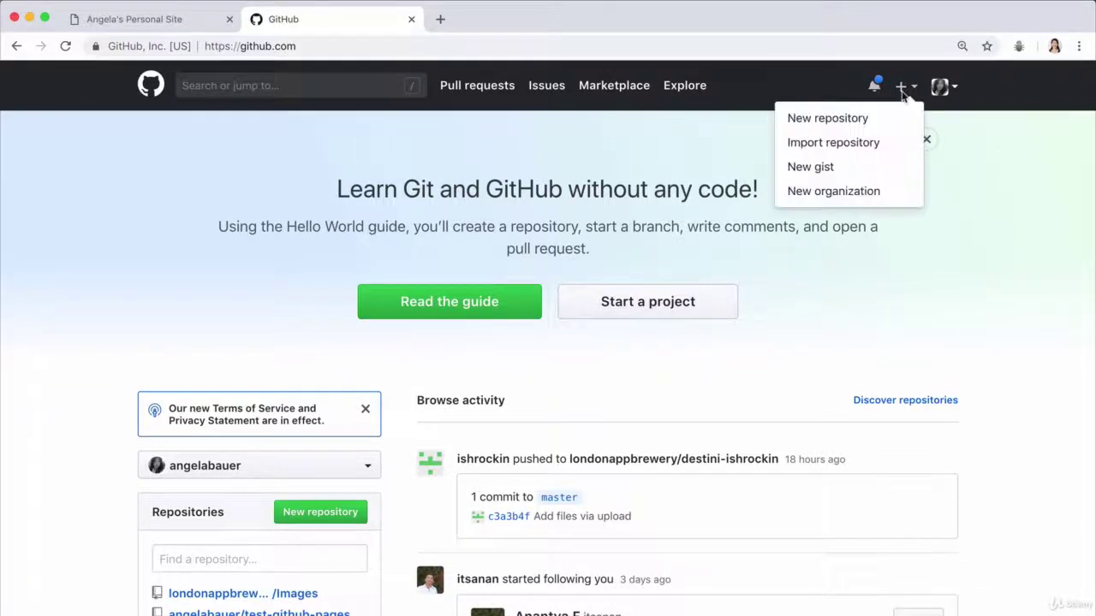
pyautogui.click(902, 89)
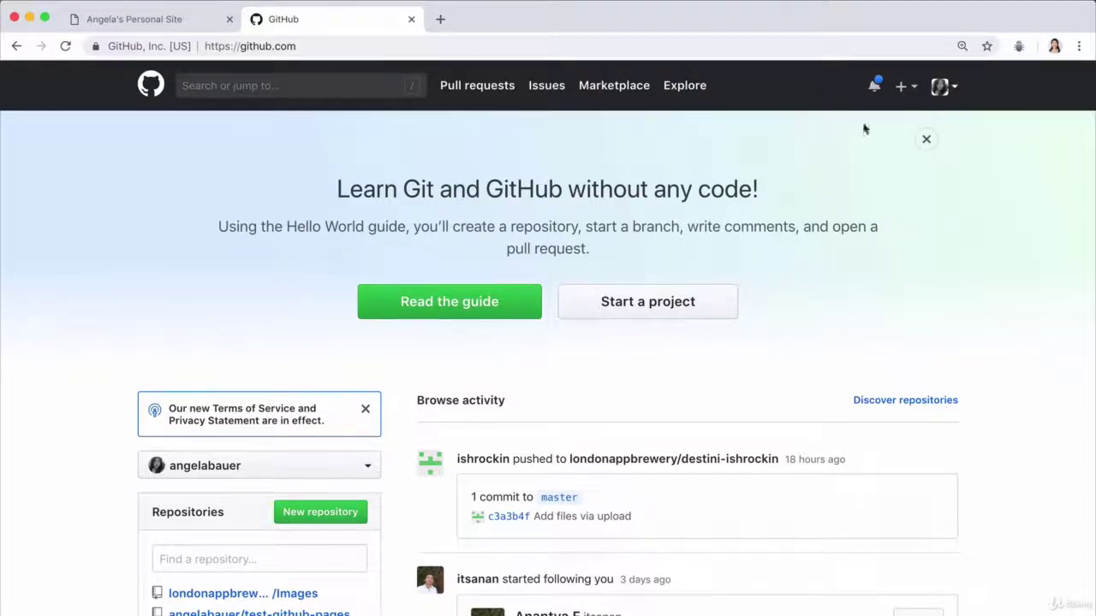
pyautogui.click(903, 85)
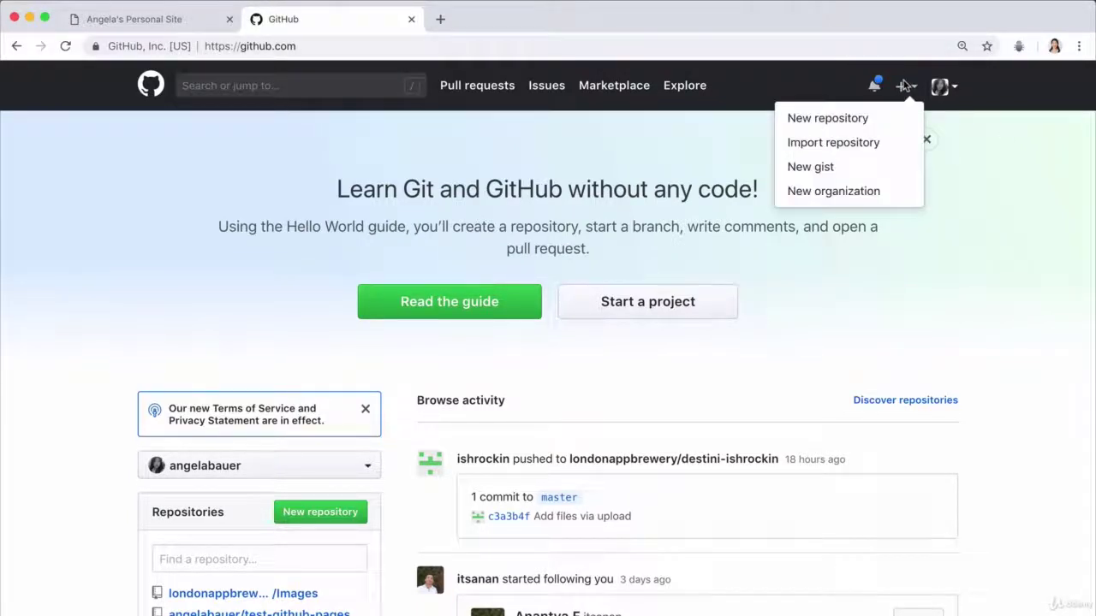
pyautogui.click(874, 120)
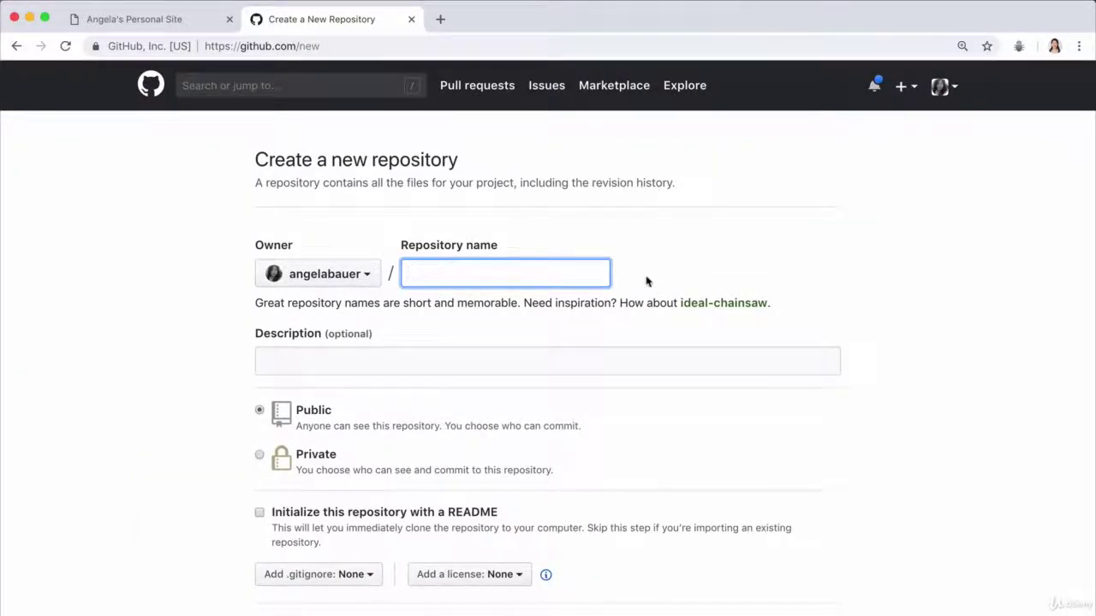
pyautogui.write('cv')
pyautogui.scroll(-1, 729, 431)
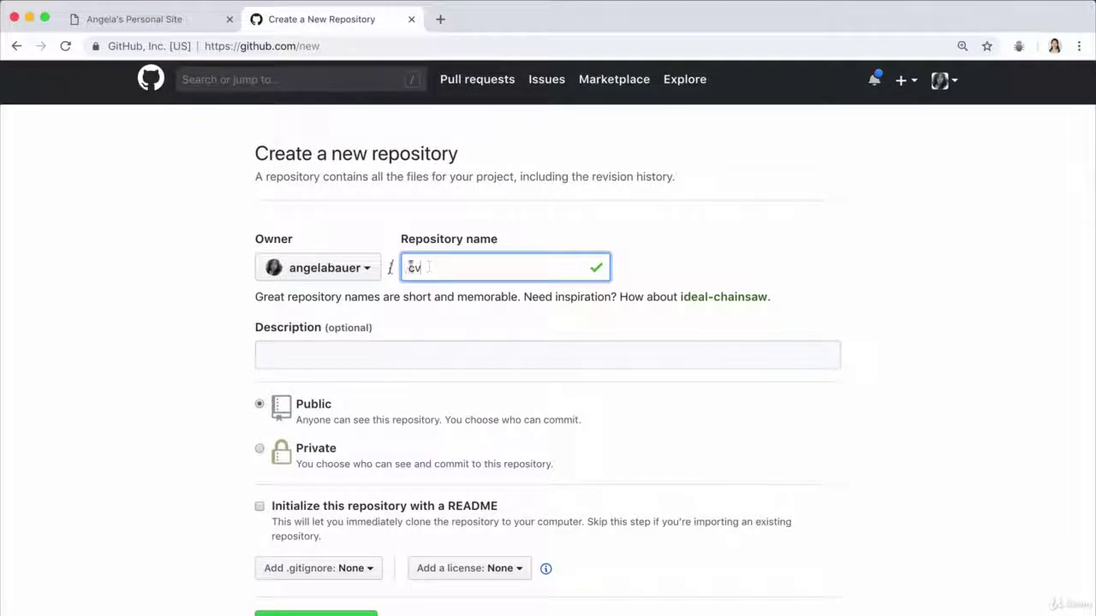
pyautogui.scroll(-3, 612, 401)
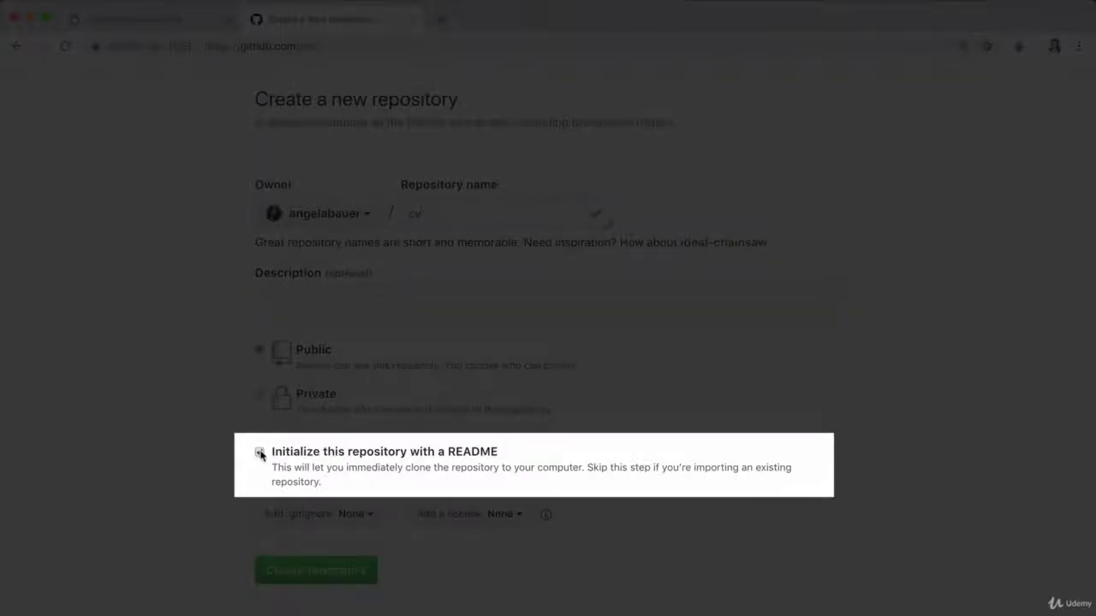
pyautogui.click(259, 452)
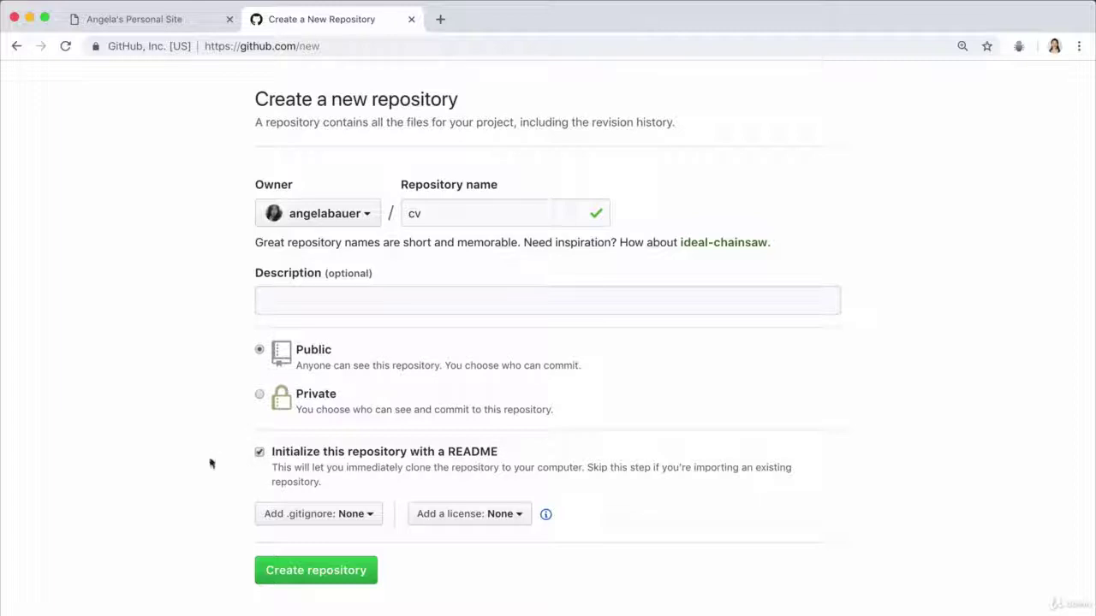
pyautogui.click(341, 571)
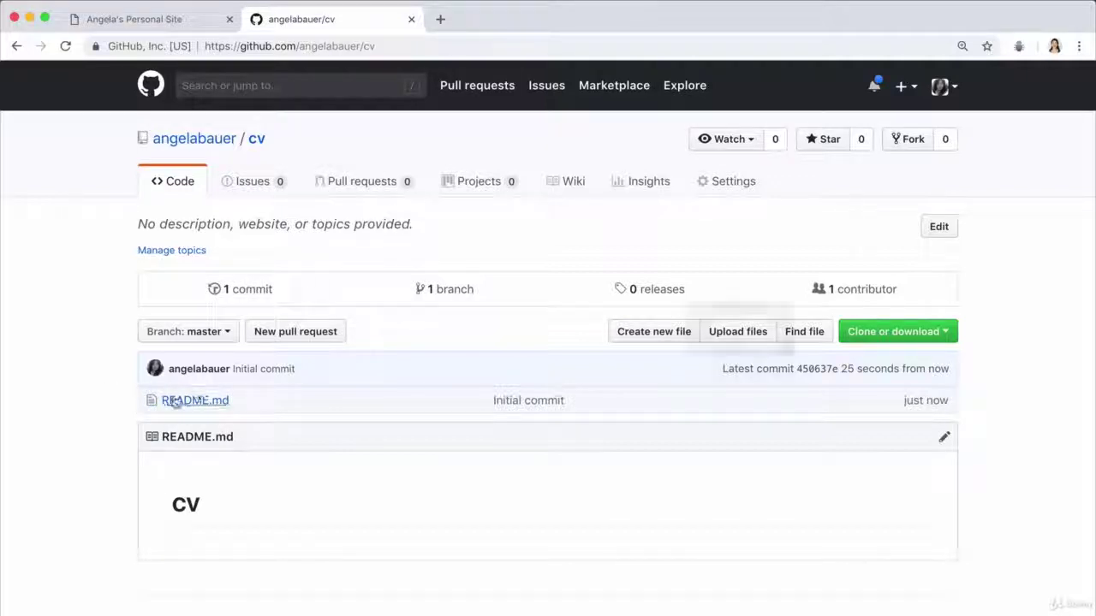
# Upload index.html, contact-me.html, hobbies.html and the images folder from the local Personal Site folder to the cv repository
pyautogui.click(768, 334)
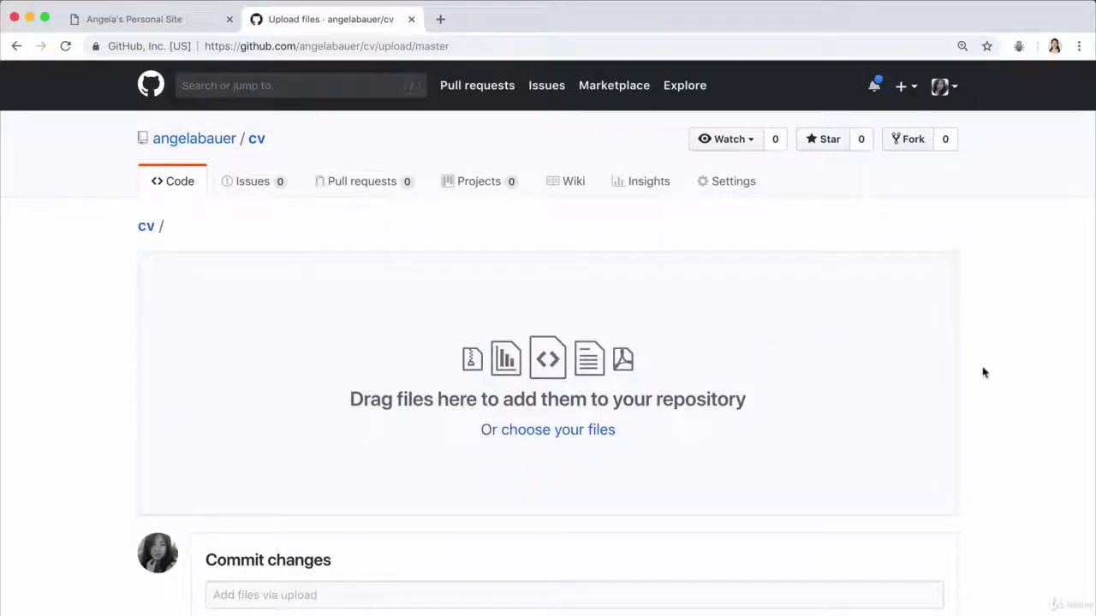
pyautogui.press('super+Tab')
pyautogui.press('super+Tab')
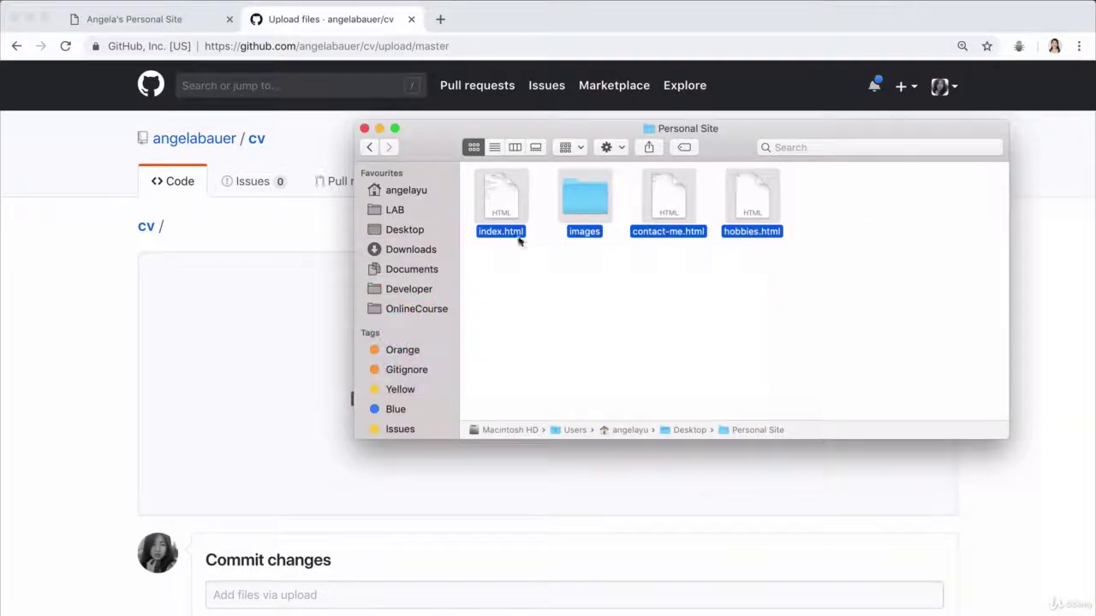
pyautogui.press('super+Up')
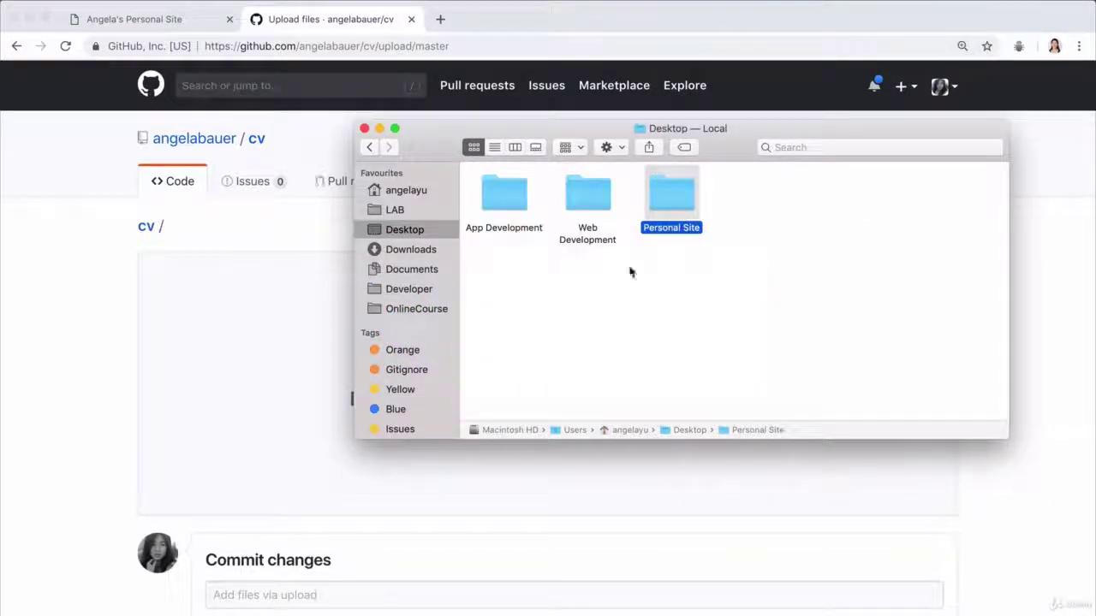
pyautogui.doubleClick(668, 190)
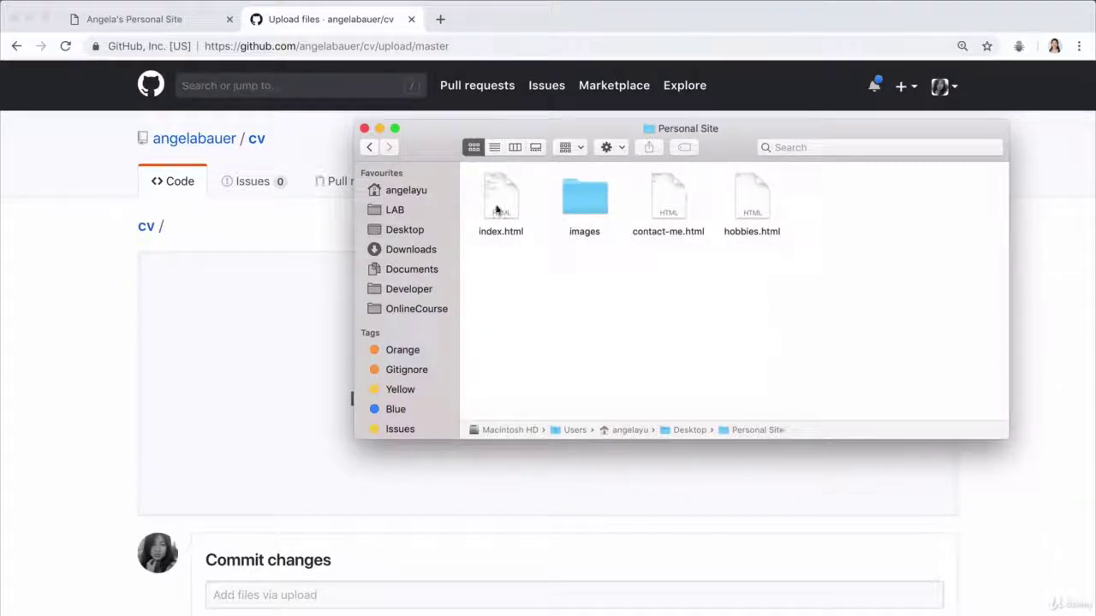
pyautogui.moveTo(868, 298); pyautogui.dragTo(237, 397)
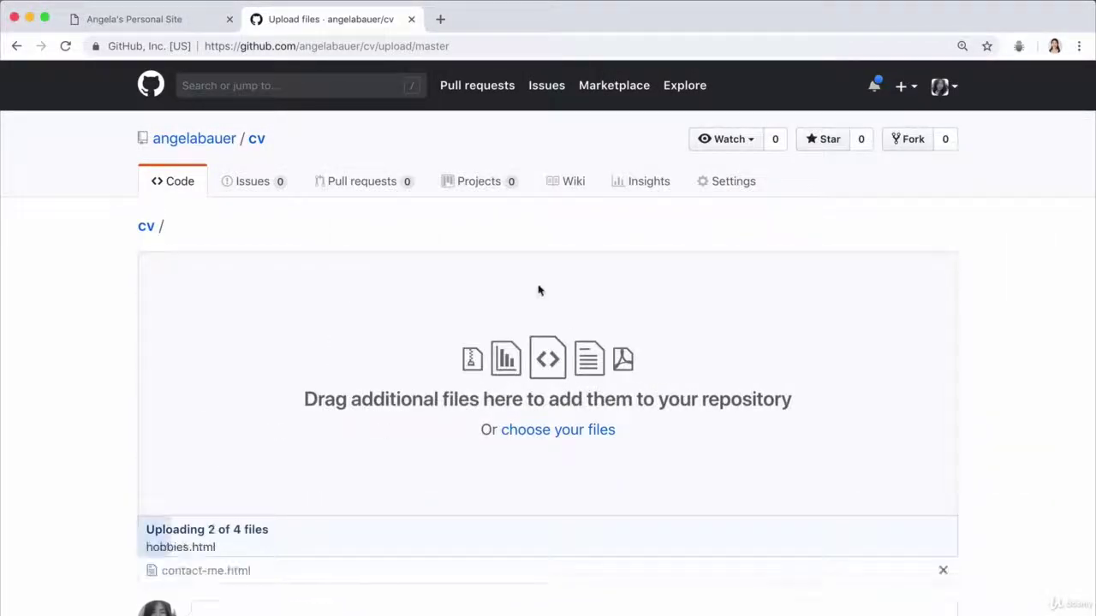
# Commit the uploaded files directly to the master branch with the message "Add initial cv website files"
pyautogui.scroll(-3, 468, 403)
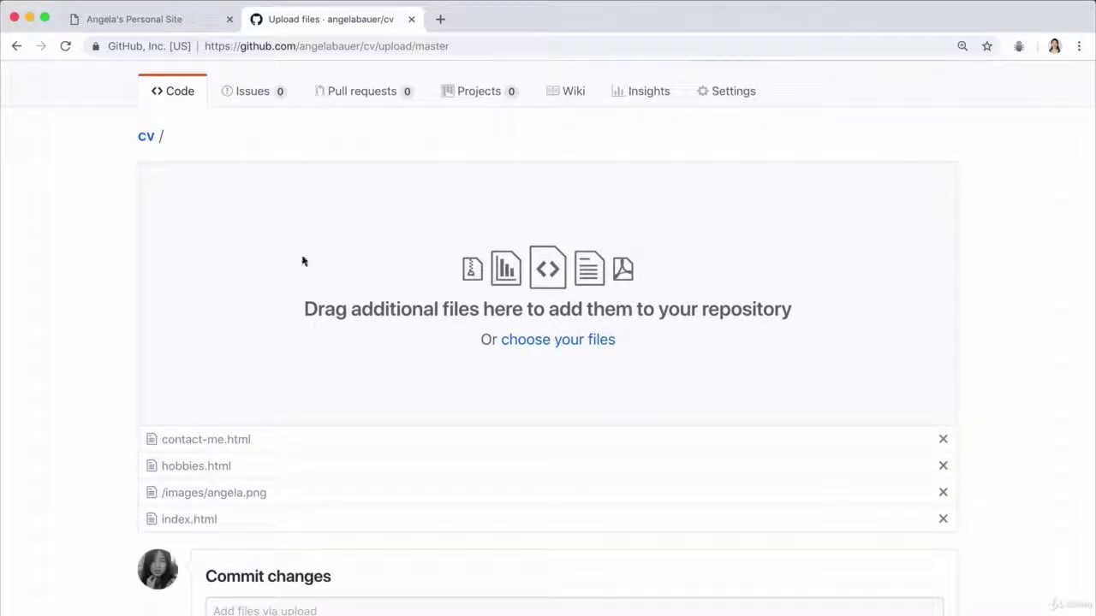
pyautogui.scroll(-1, 486, 431)
pyautogui.scroll(-6, 486, 431)
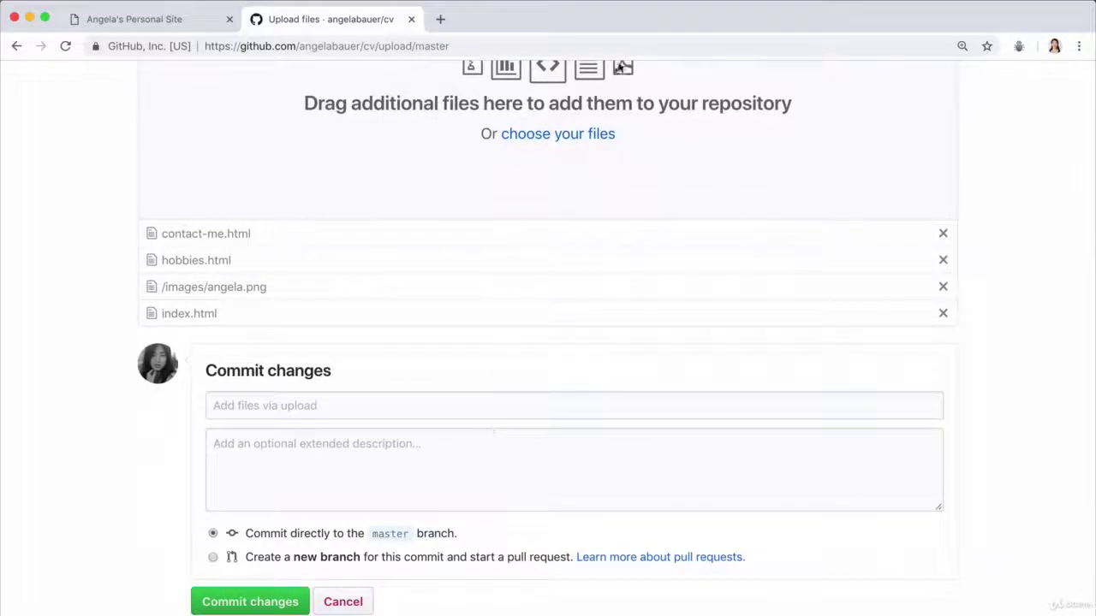
pyautogui.scroll(-1, 372, 377)
pyautogui.click(371, 377)
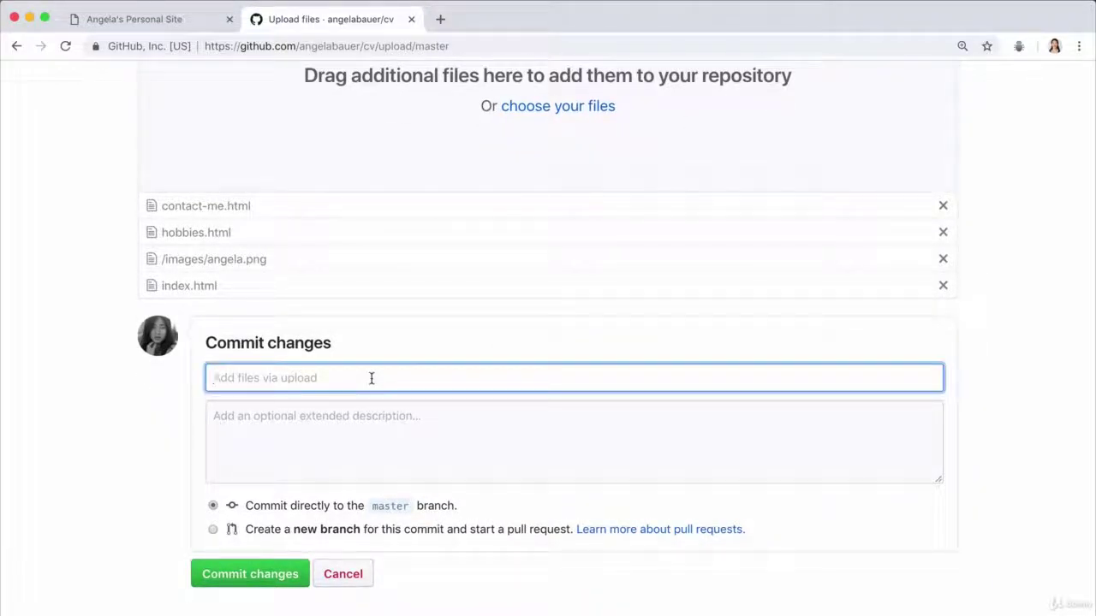
pyautogui.write('Add')
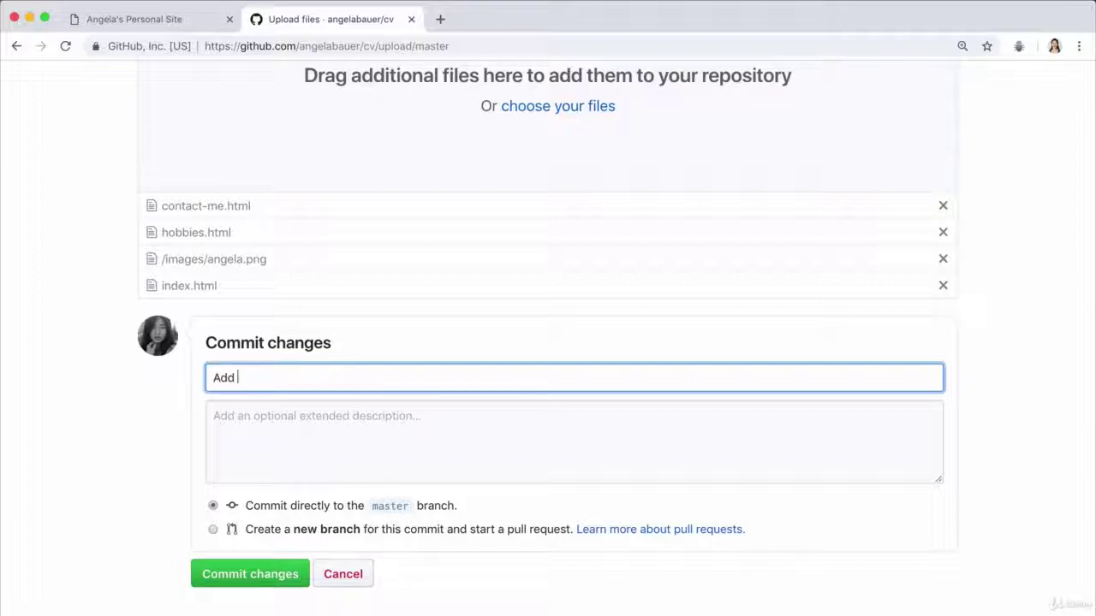
pyautogui.write(' initial cv website files')
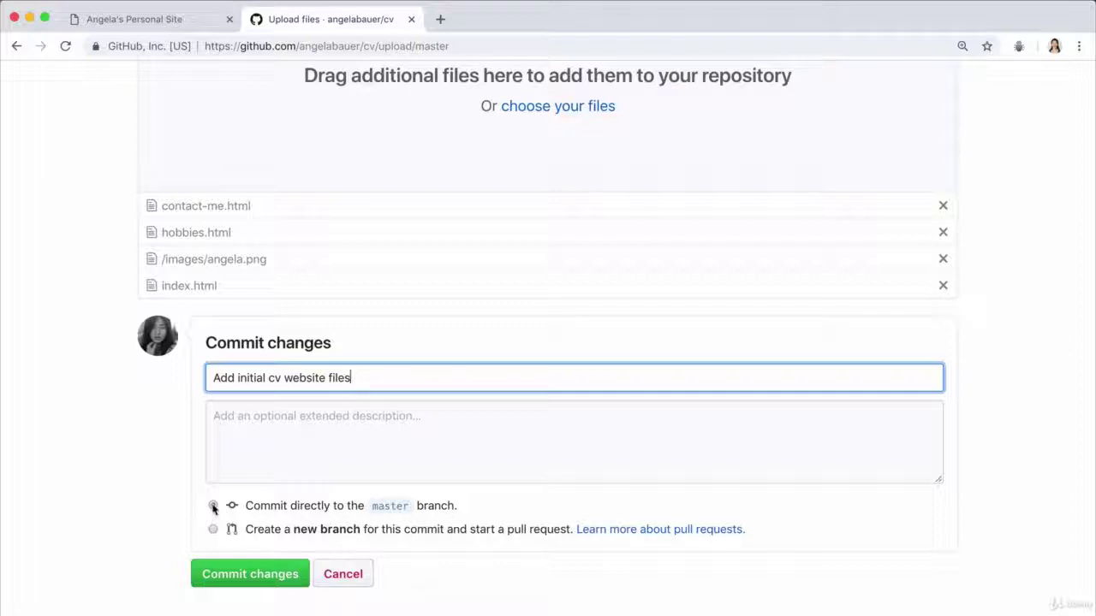
pyautogui.click(249, 575)
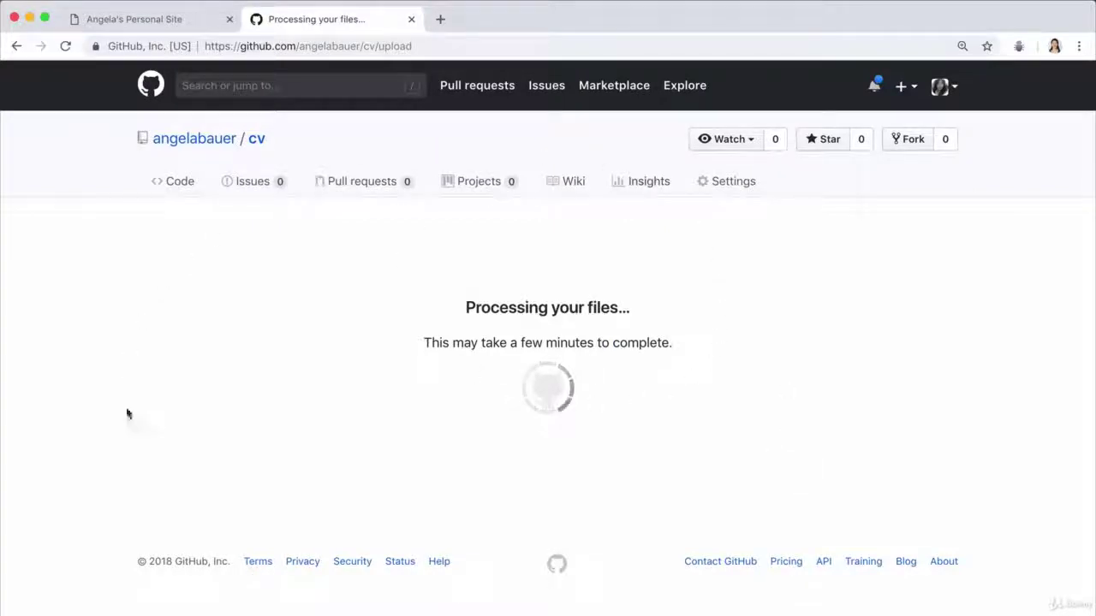
# Enable GitHub Pages in the cv repository's settings with the master branch as source, and save
pyautogui.scroll(-1, 239, 353)
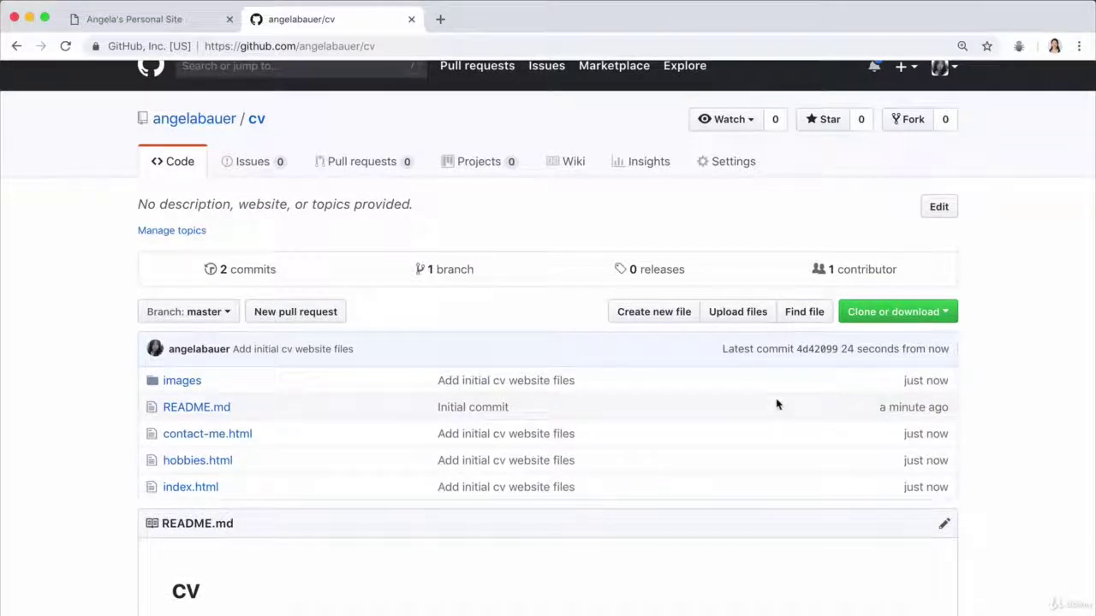
pyautogui.click(738, 168)
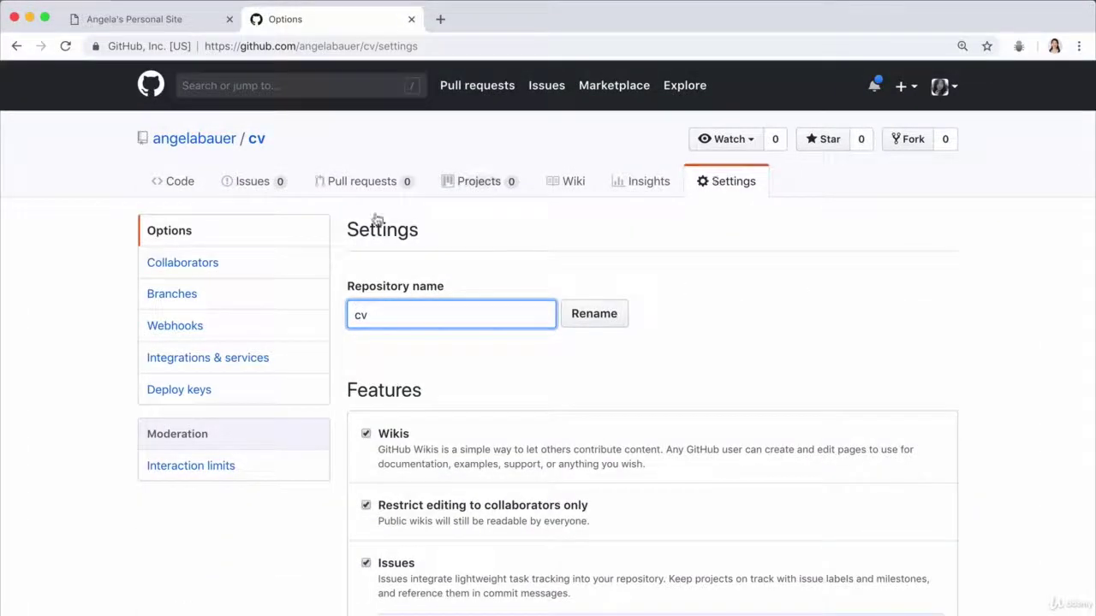
pyautogui.scroll(-5, 570, 443)
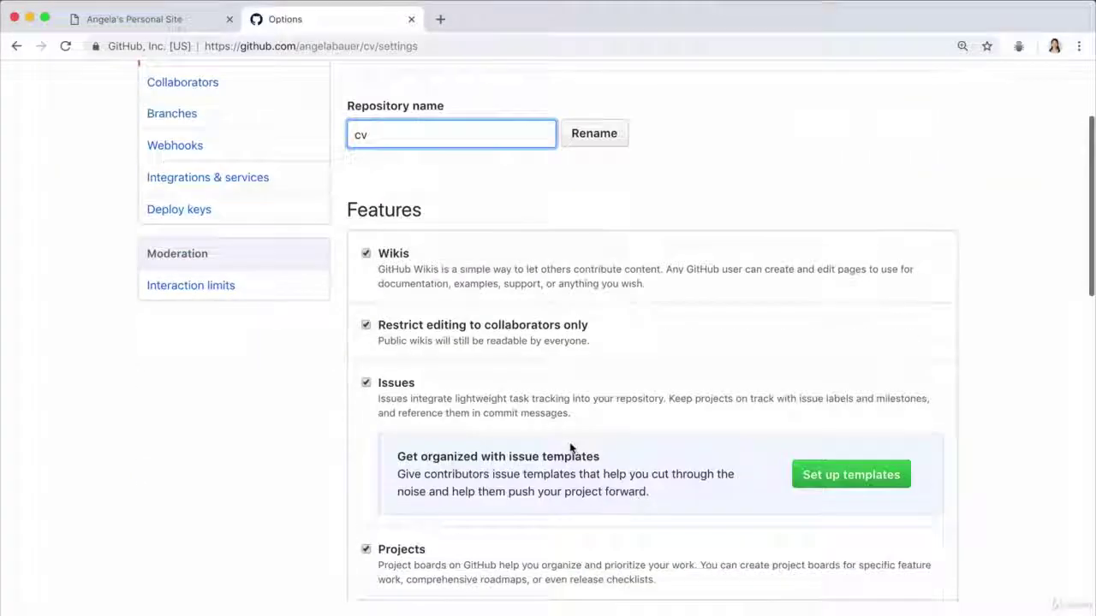
pyautogui.scroll(-10, 570, 448)
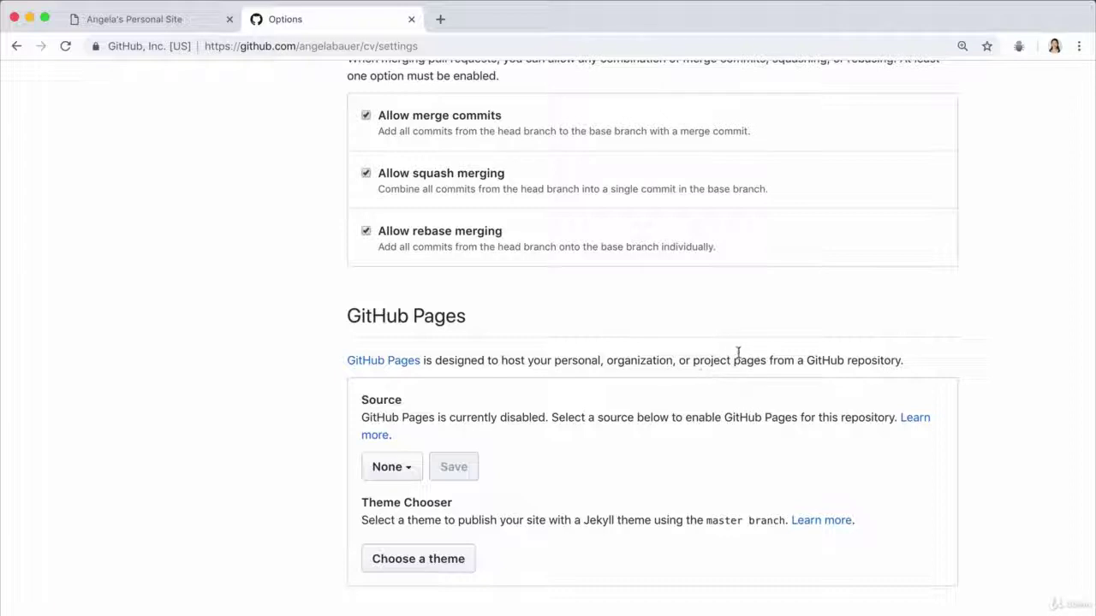
pyautogui.moveTo(805, 360); pyautogui.dragTo(913, 360)
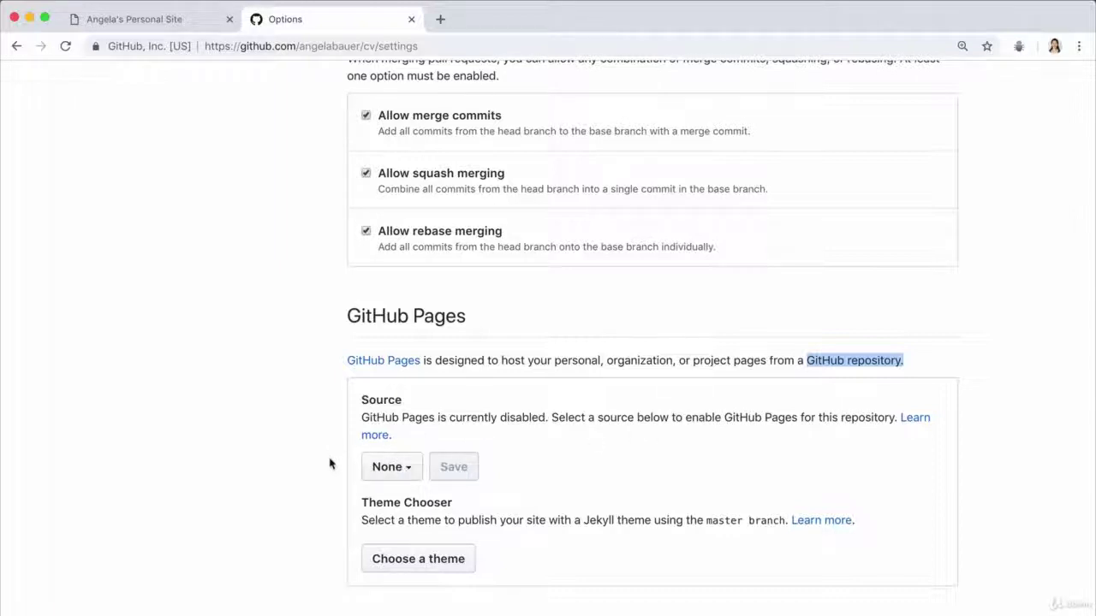
pyautogui.click(388, 473)
pyautogui.scroll(-2, 477, 460)
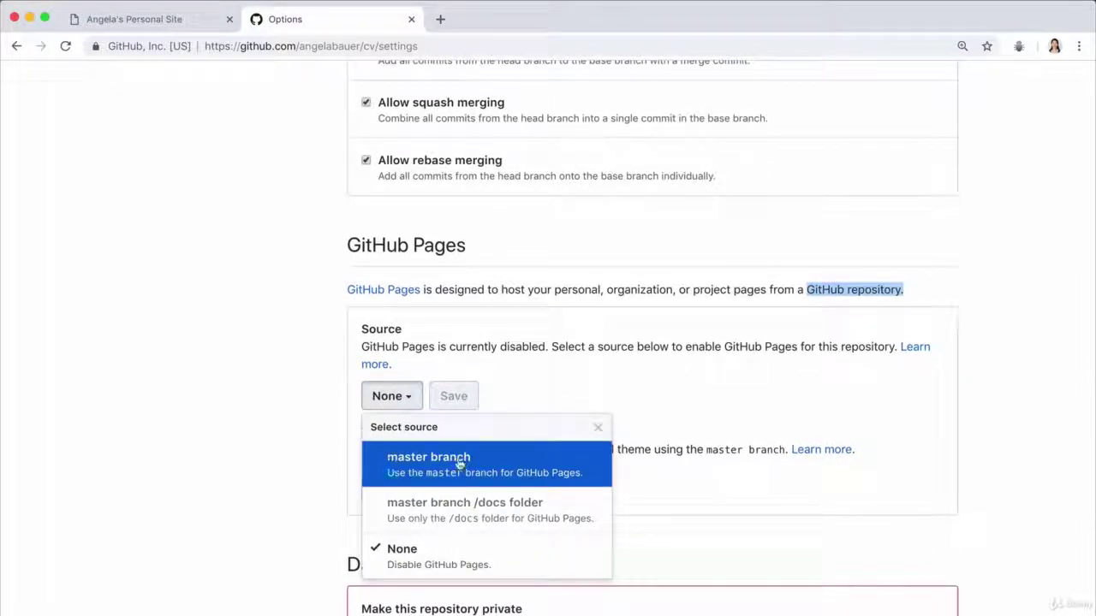
pyautogui.click(508, 469)
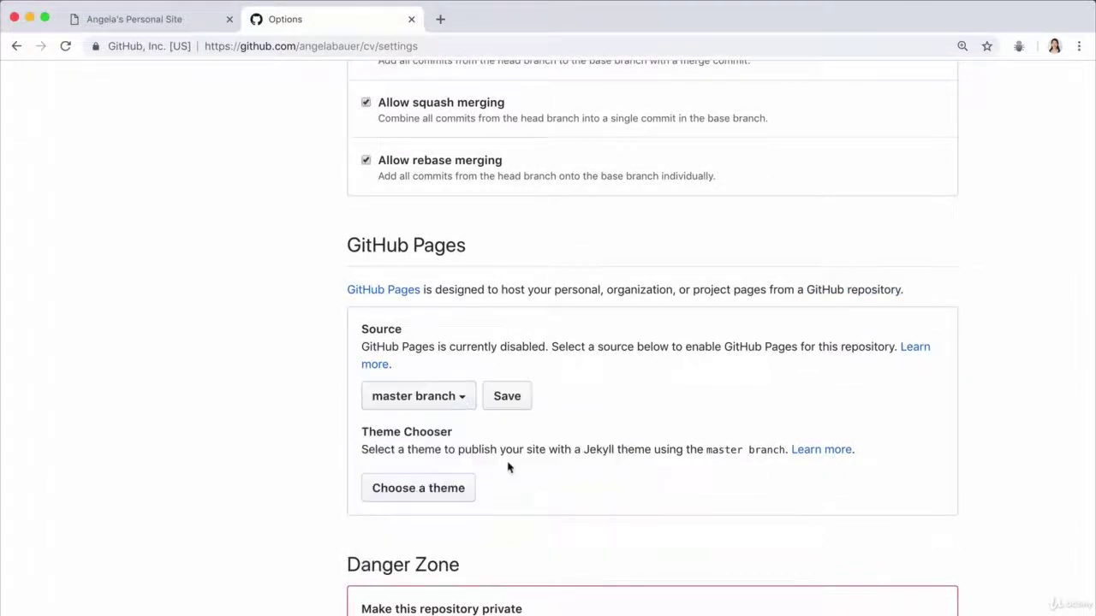
pyautogui.click(507, 399)
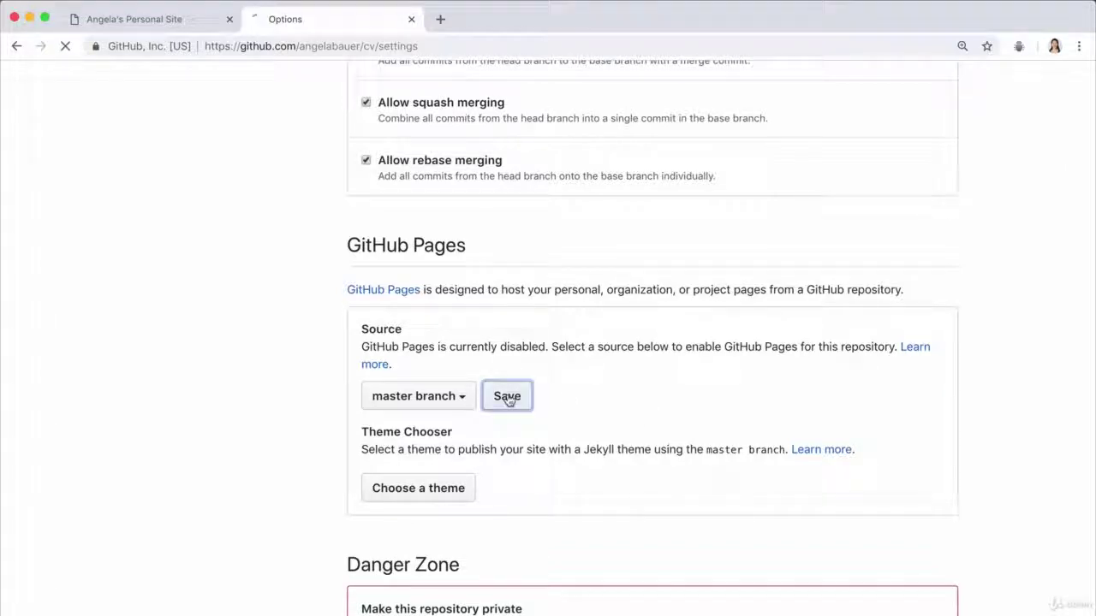
# Check the publishing status under GitHub Pages in the cv repository's settings, reload the page and open the published site
pyautogui.scroll(-6, 647, 472)
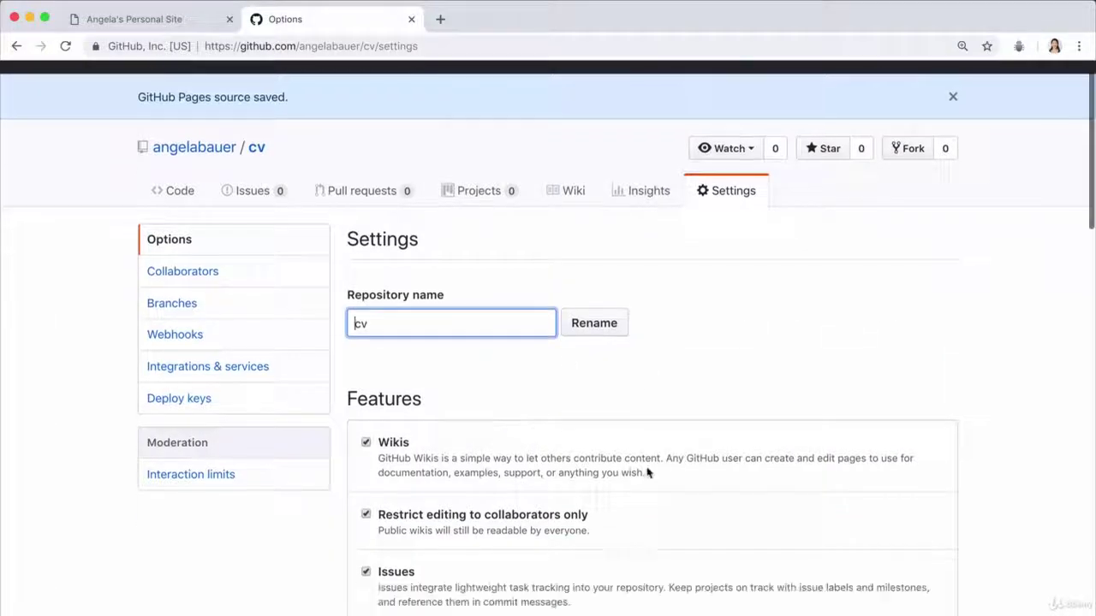
pyautogui.scroll(-6, 648, 472)
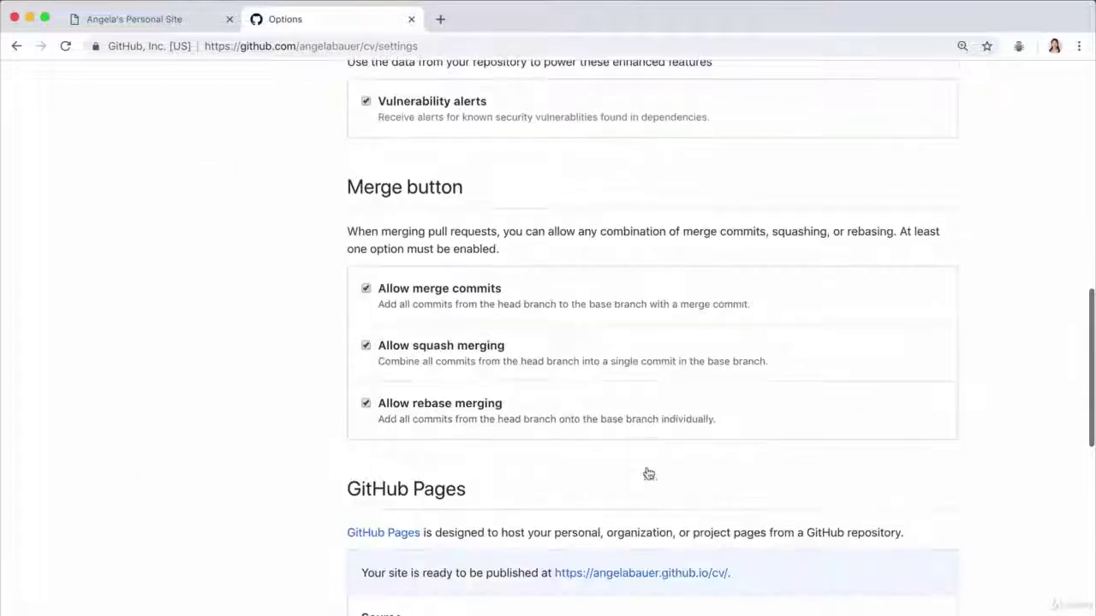
pyautogui.scroll(-3, 647, 472)
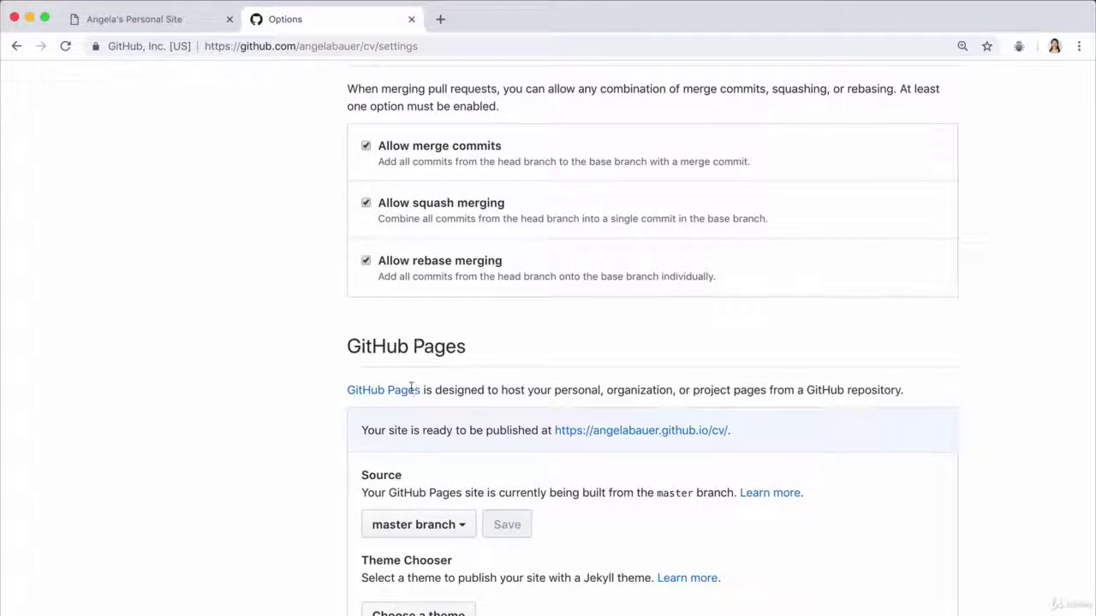
pyautogui.scroll(-1, 718, 415)
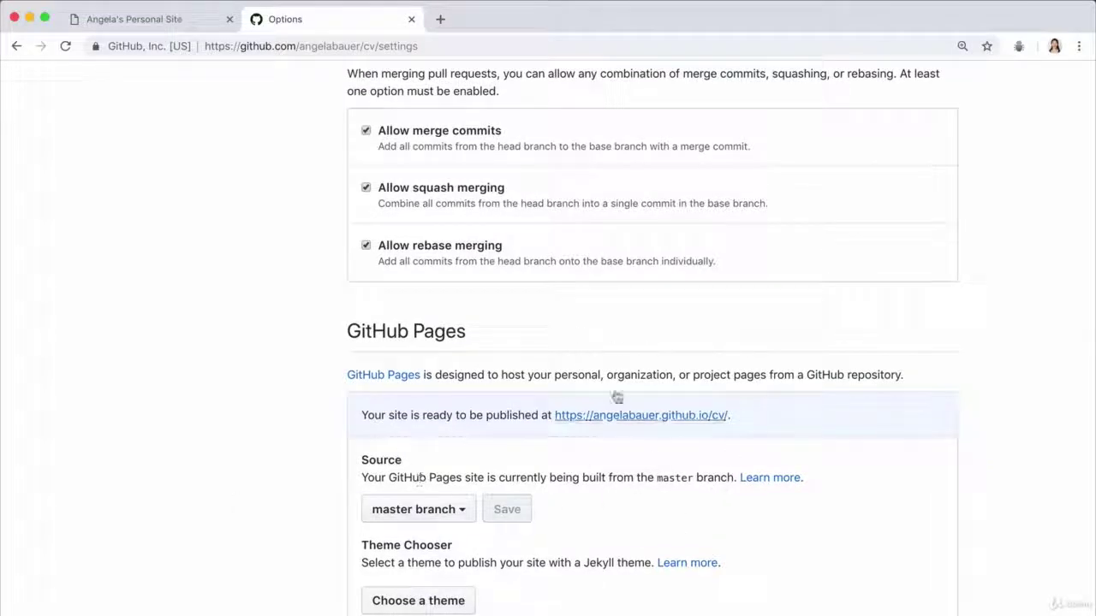
pyautogui.click(65, 47)
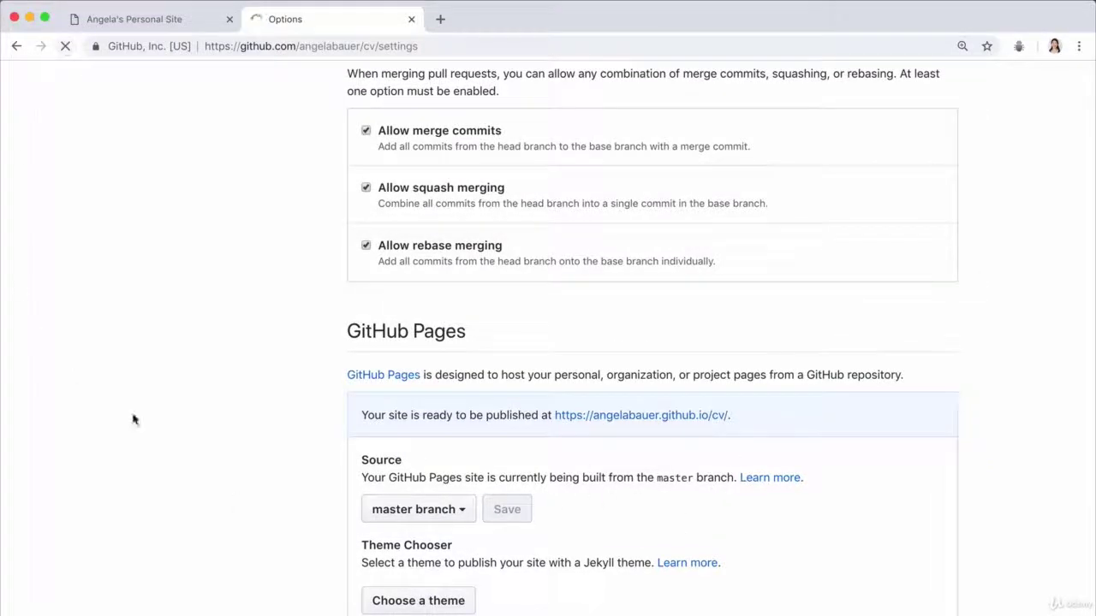
pyautogui.scroll(-10, 714, 325)
pyautogui.scroll(3, 710, 329)
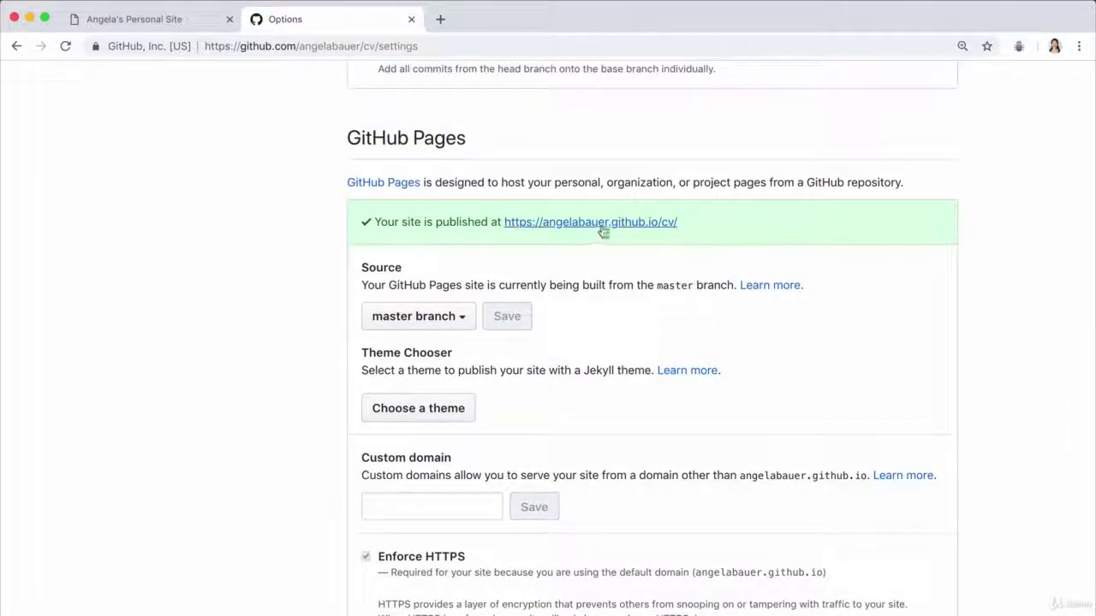
pyautogui.click(602, 226)
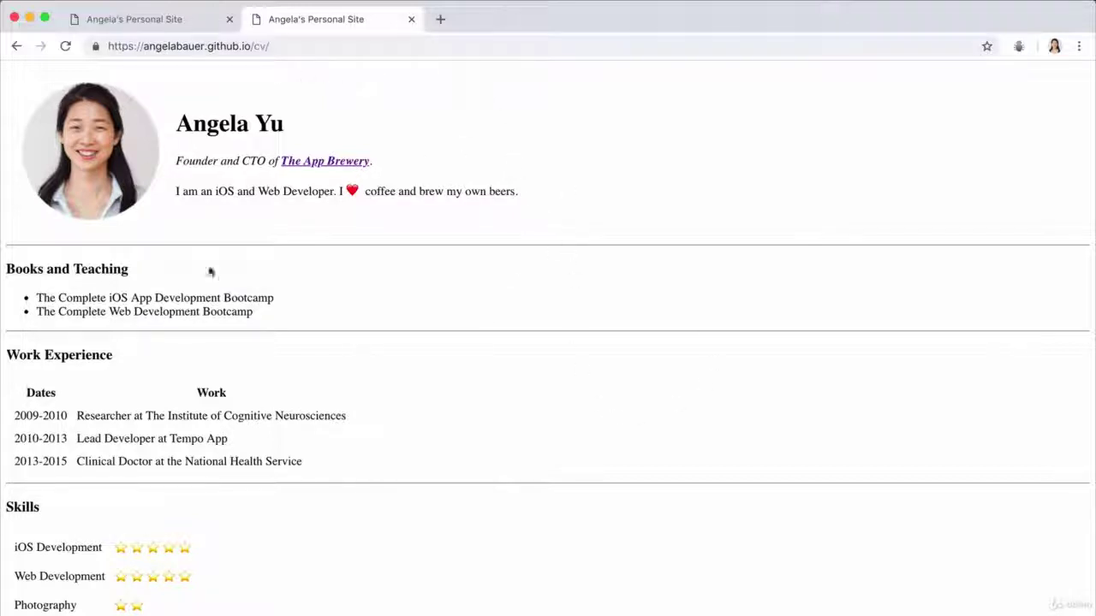
# Test the hobbies and contact pages on the live CV site, returning to the home page after each to check its web address
pyautogui.click(36, 615)
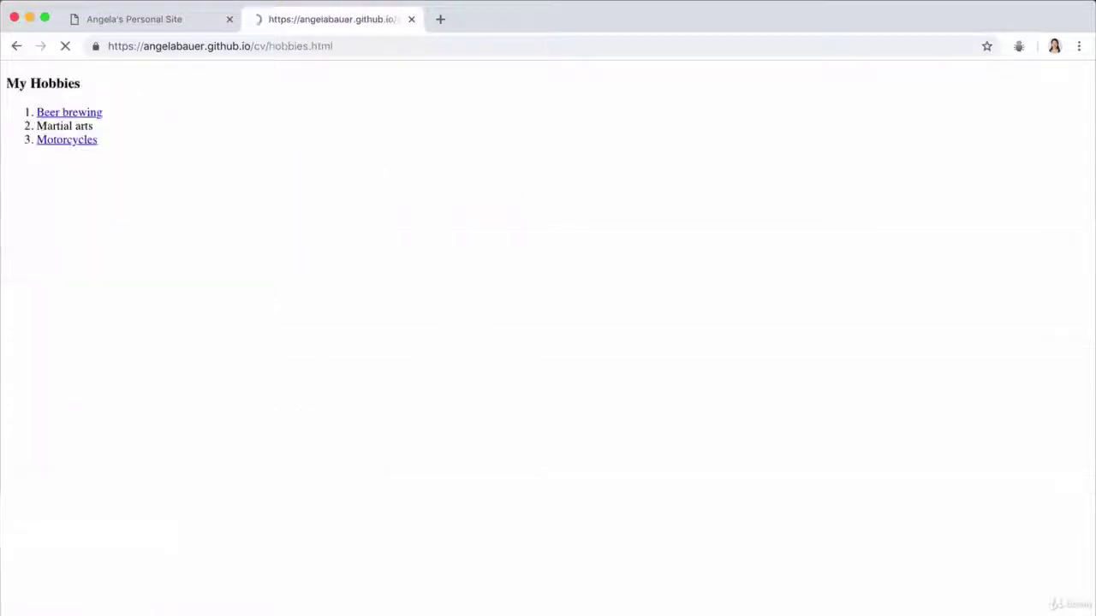
pyautogui.click(14, 45)
pyautogui.click(120, 613)
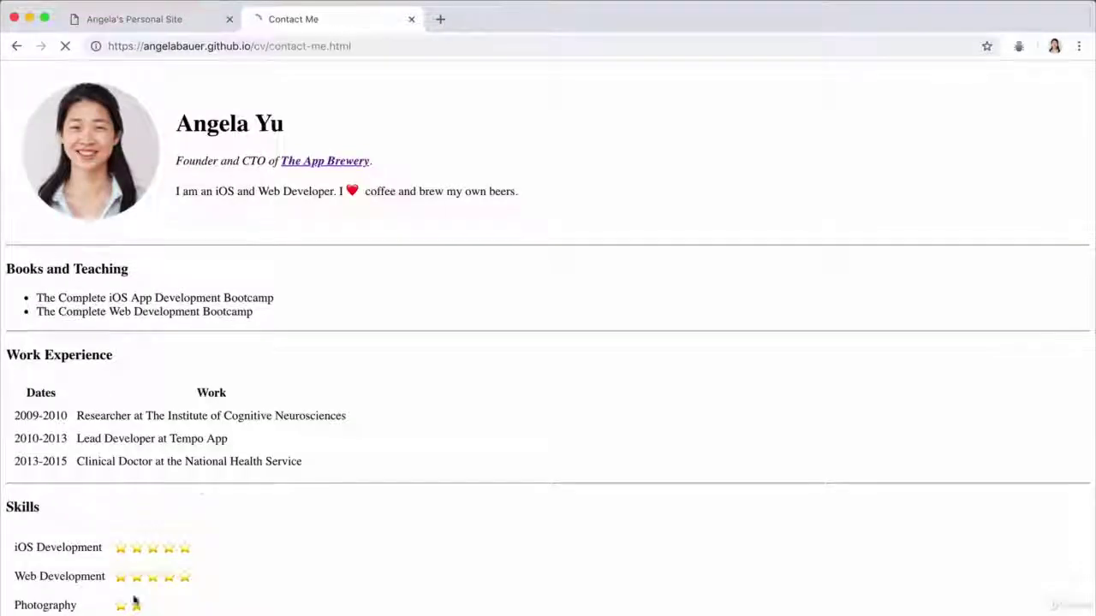
pyautogui.click(17, 46)
pyautogui.click(377, 43)
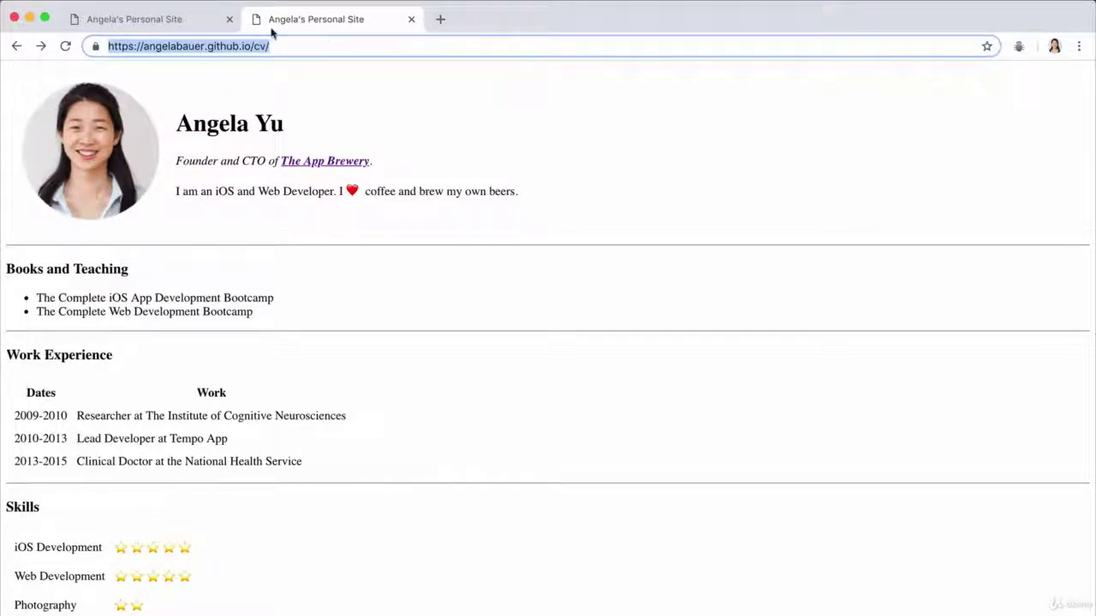
pyautogui.click(416, 100)
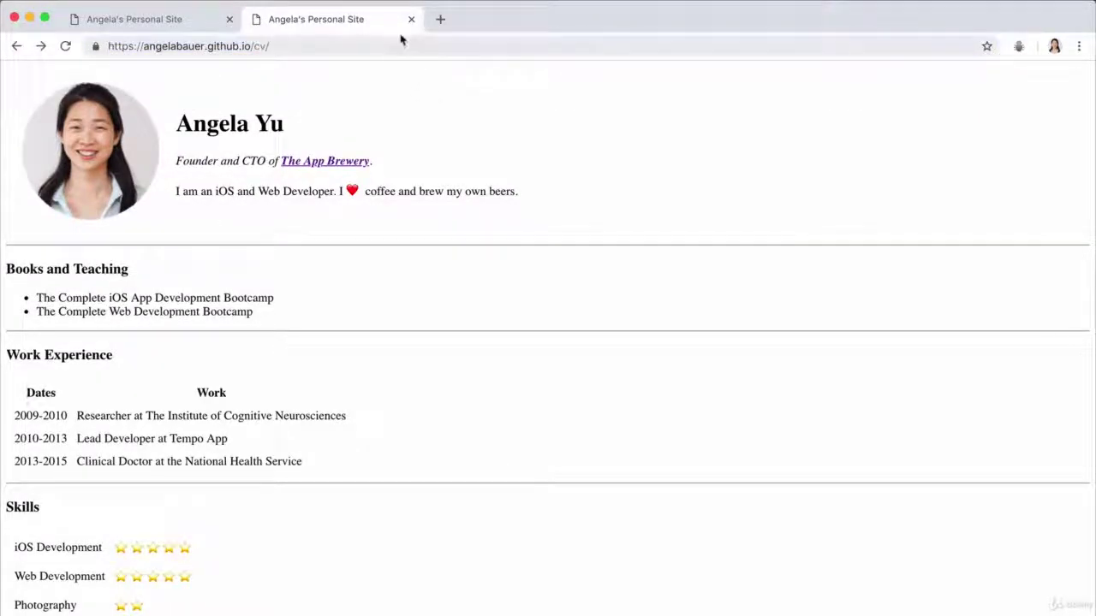